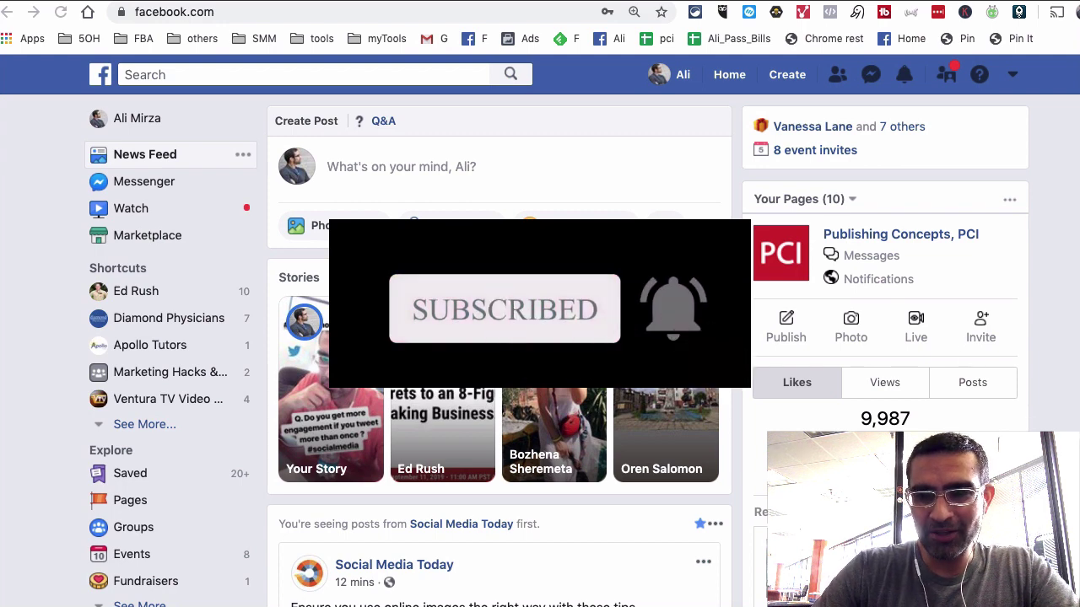
# Open the Apollo Tutors page from the news feed shortcuts
pyautogui.scroll(-2, 721, 319)
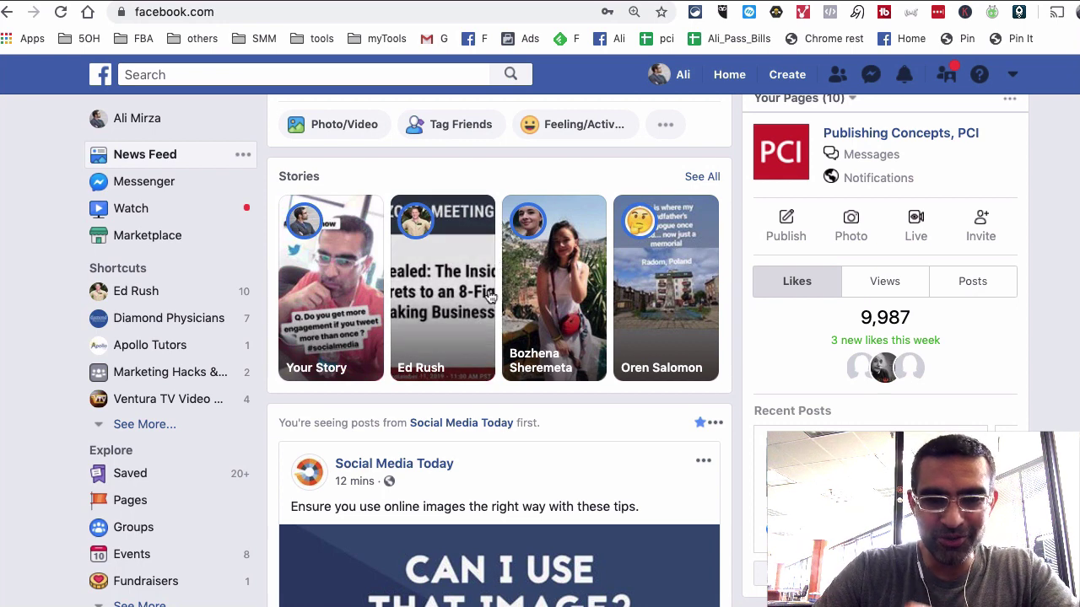
pyautogui.scroll(-3, 491, 296)
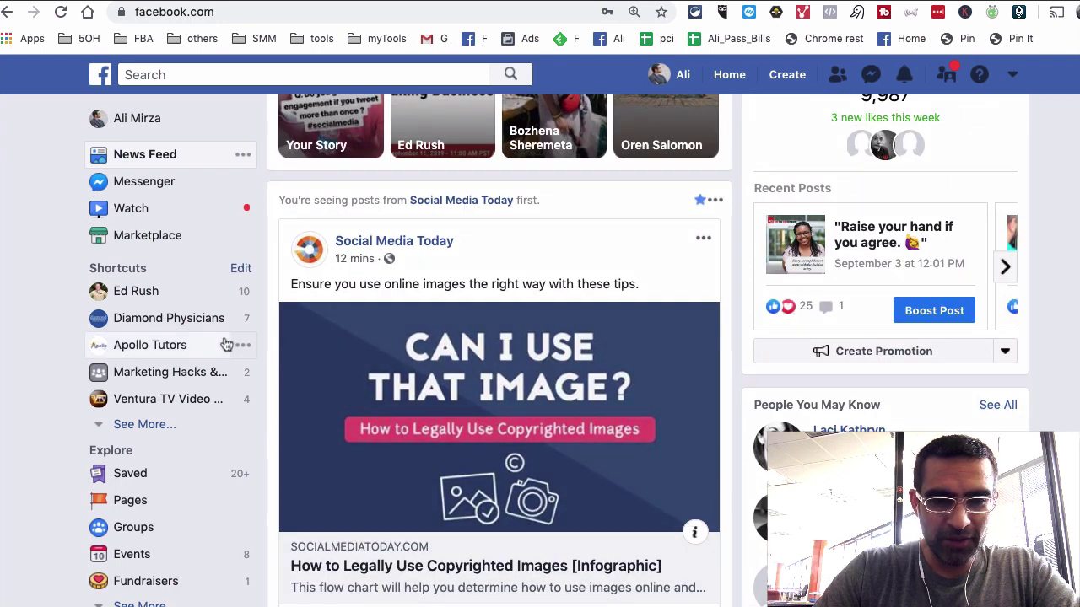
pyautogui.click(250, 343)
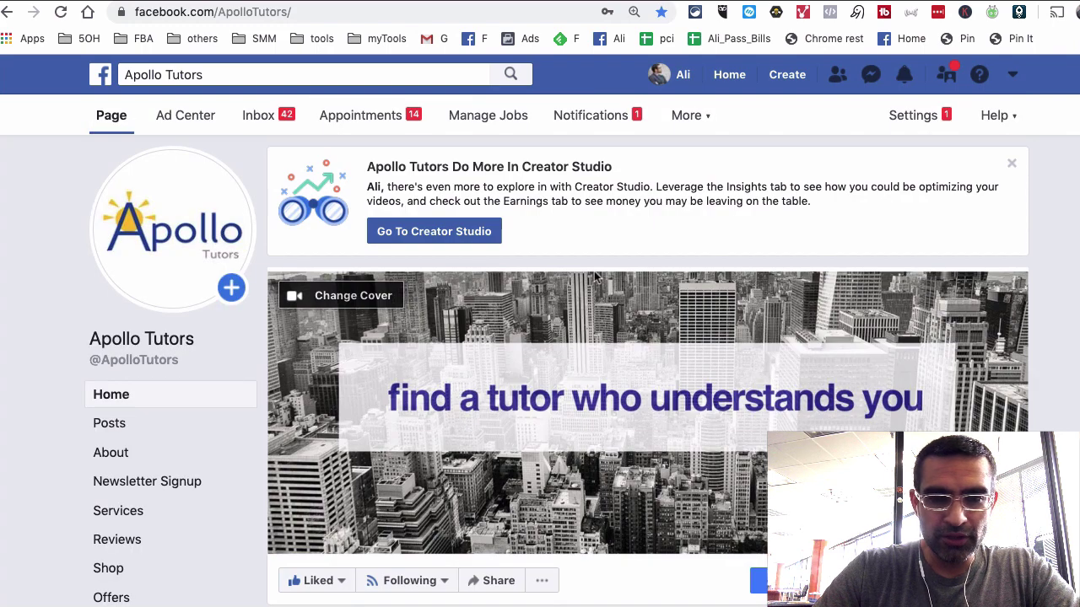
# Open the Insights section of the Apollo Tutors page
pyautogui.scroll(-5, 599, 303)
pyautogui.scroll(-1, 594, 276)
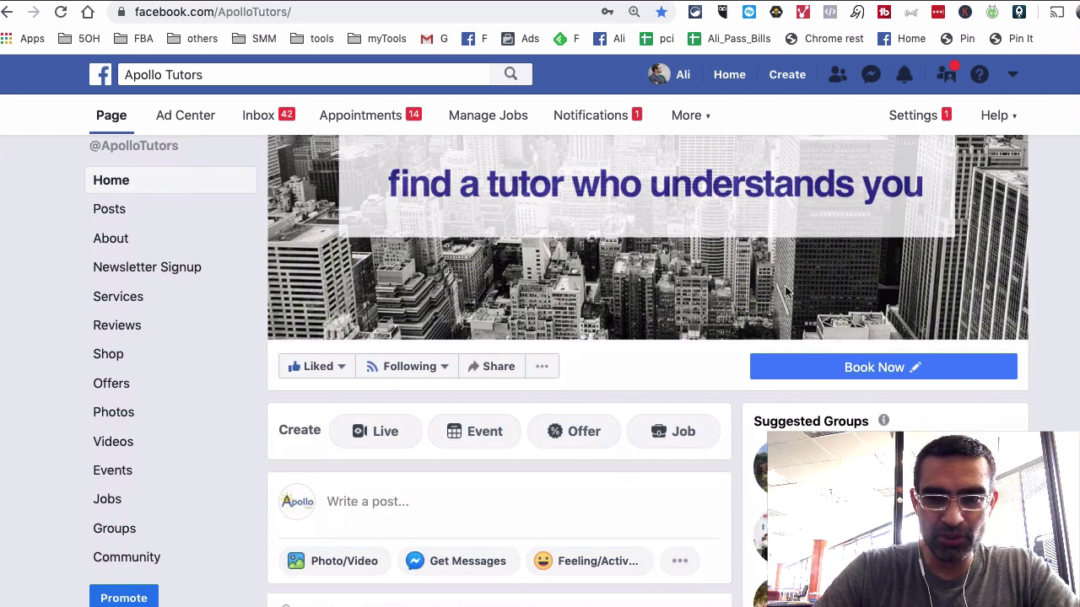
pyautogui.click(904, 116)
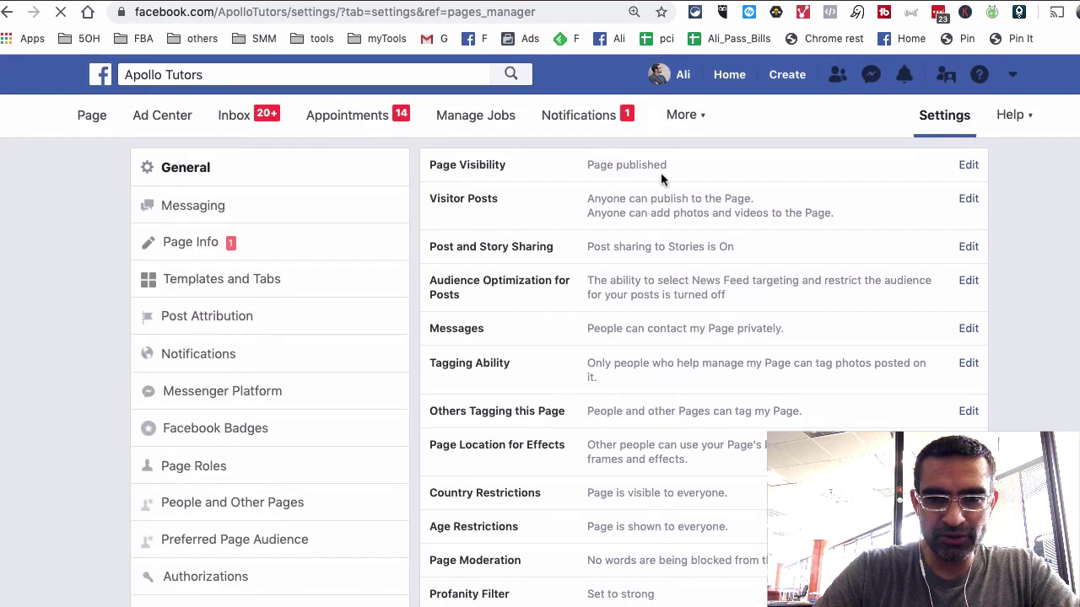
pyautogui.click(684, 119)
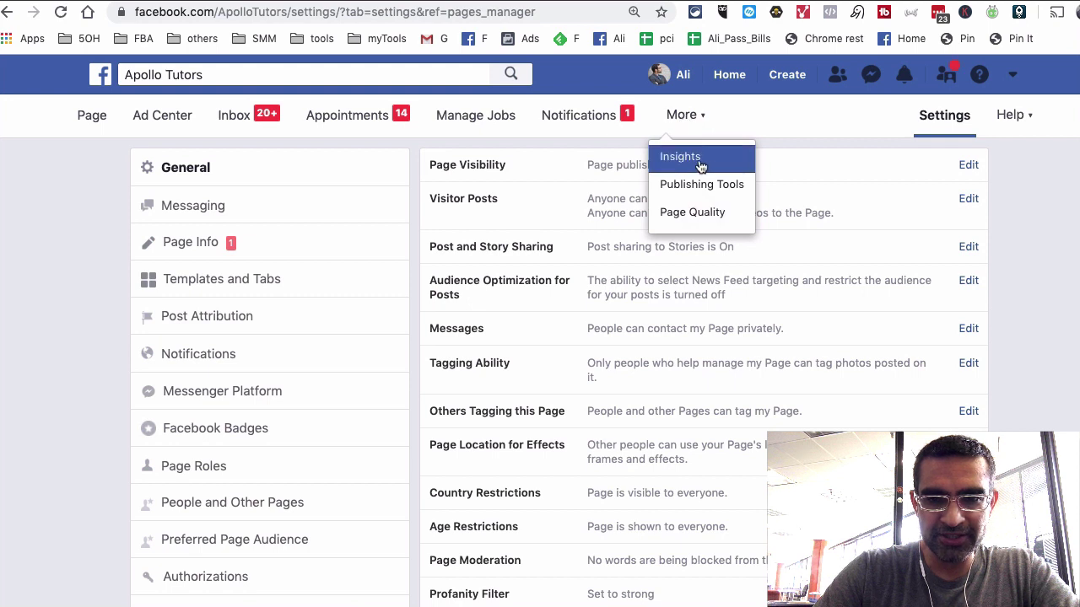
pyautogui.click(700, 164)
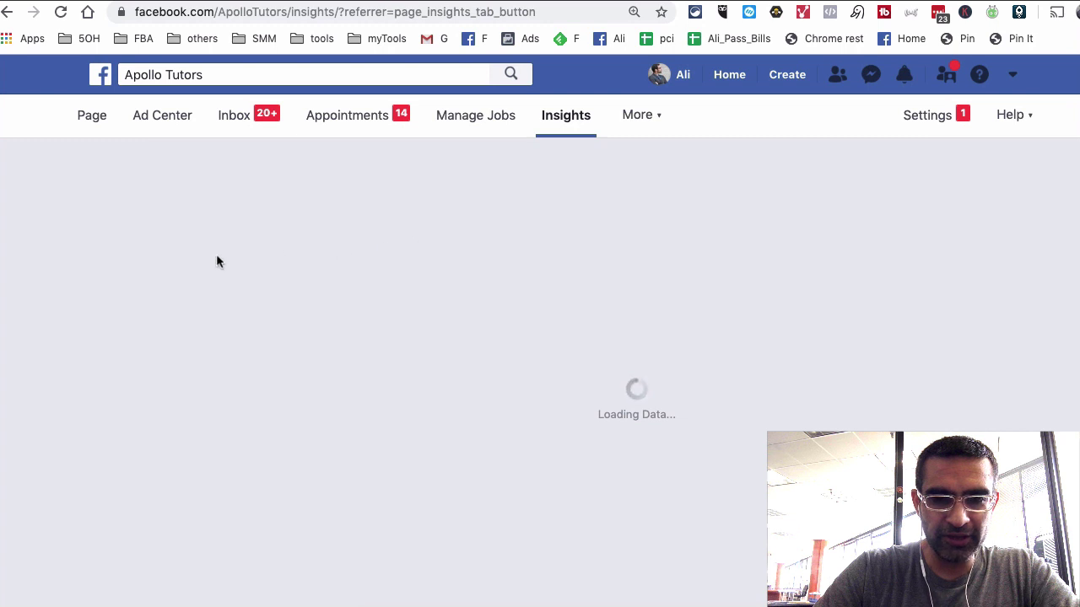
# Show the Stories Insights report for the page
pyautogui.scroll(-1, 218, 304)
pyautogui.scroll(-2, 218, 306)
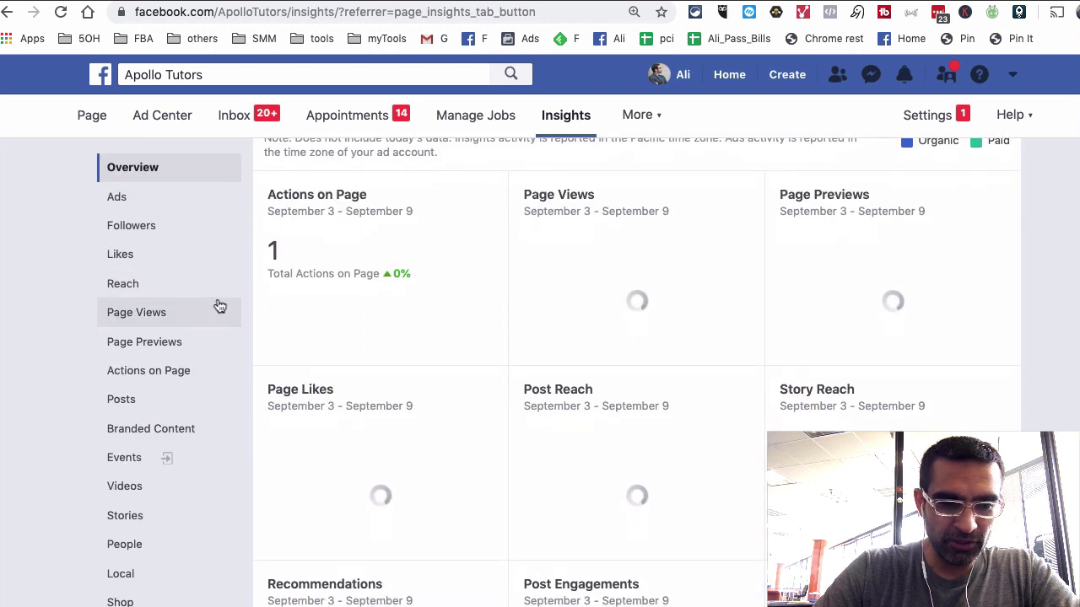
pyautogui.scroll(-1, 73, 447)
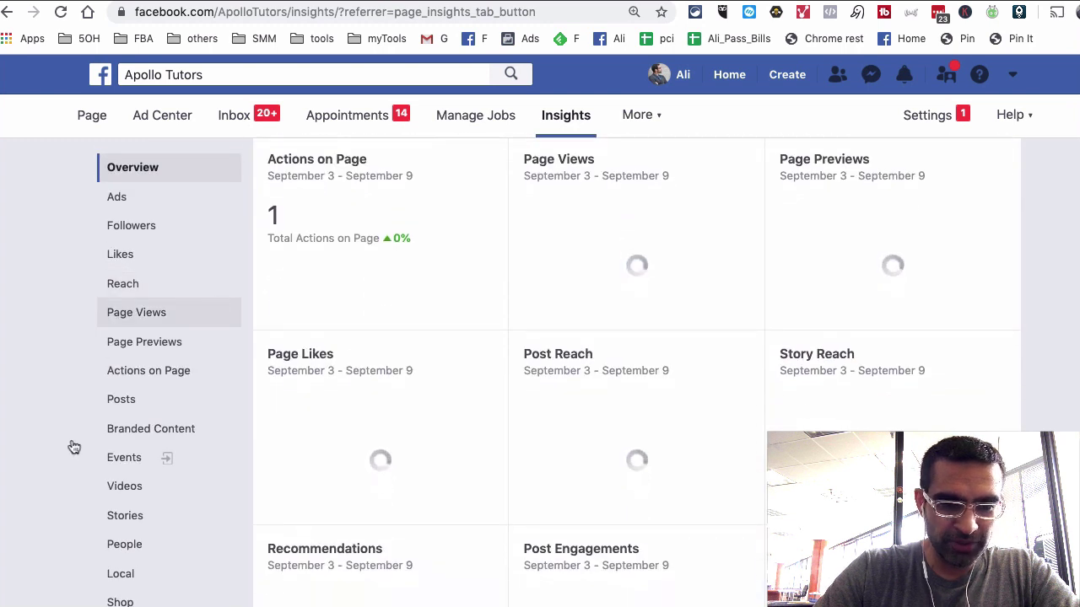
pyautogui.click(135, 516)
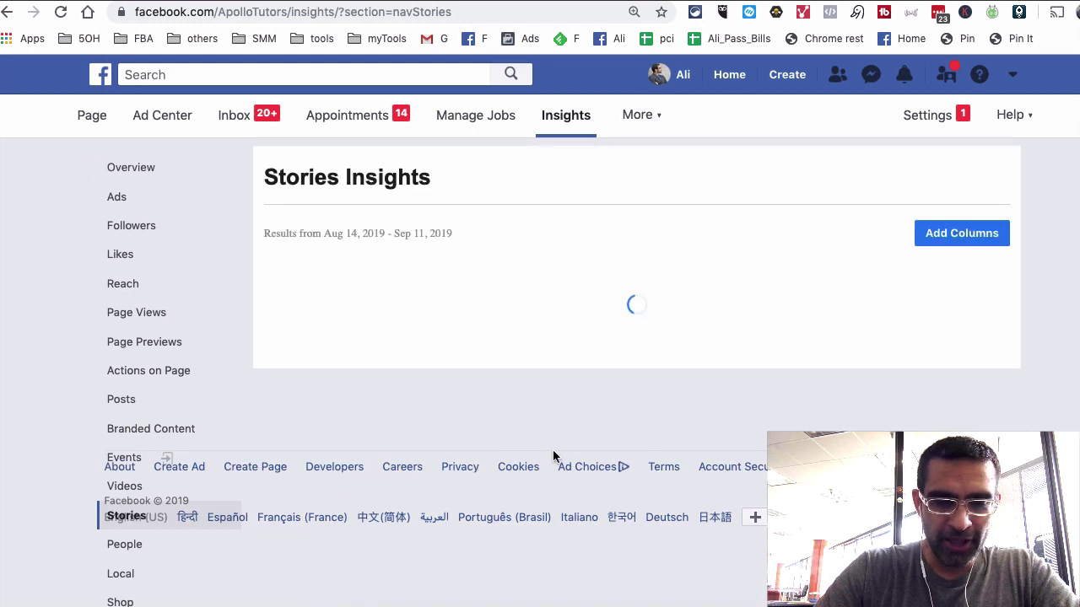
pyautogui.tripleClick(306, 171)
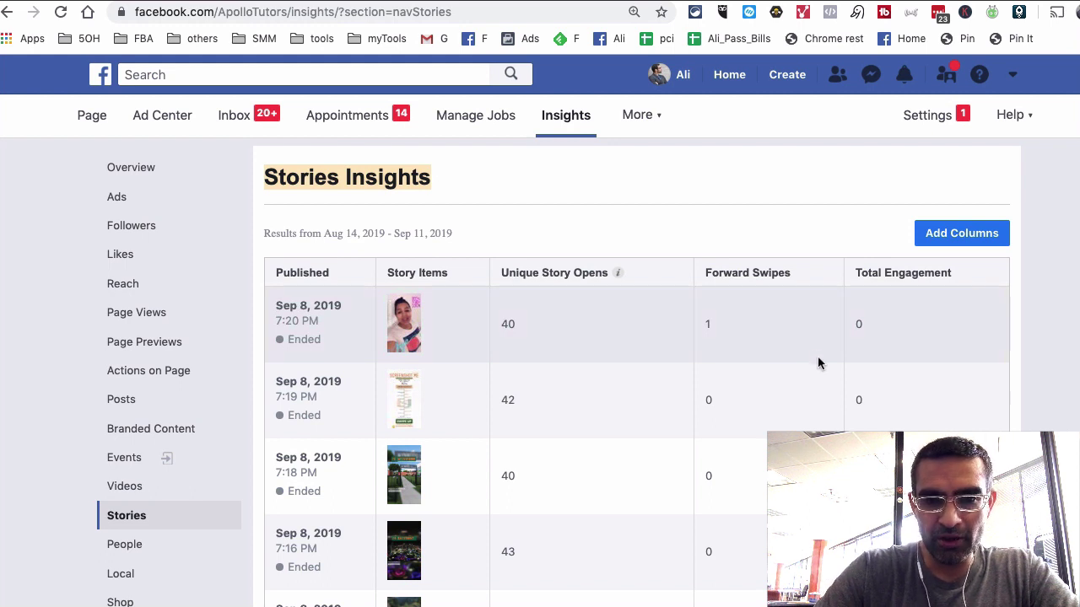
# Load more stories and examine the unique opens, forward swipes and total engagement of each story
pyautogui.scroll(-2, 819, 362)
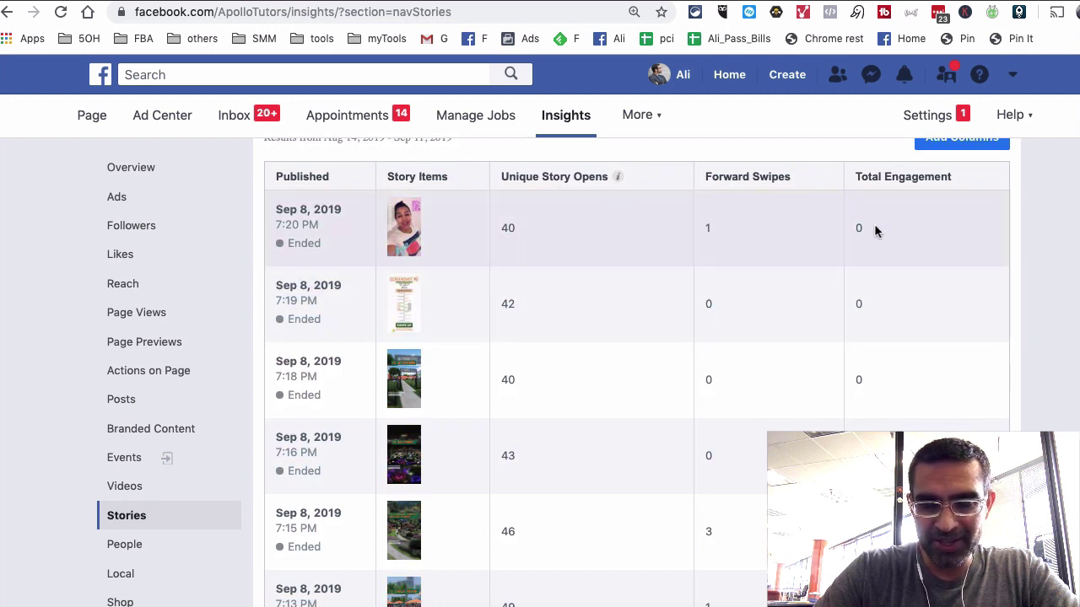
pyautogui.scroll(-5, 875, 230)
pyautogui.click(623, 511)
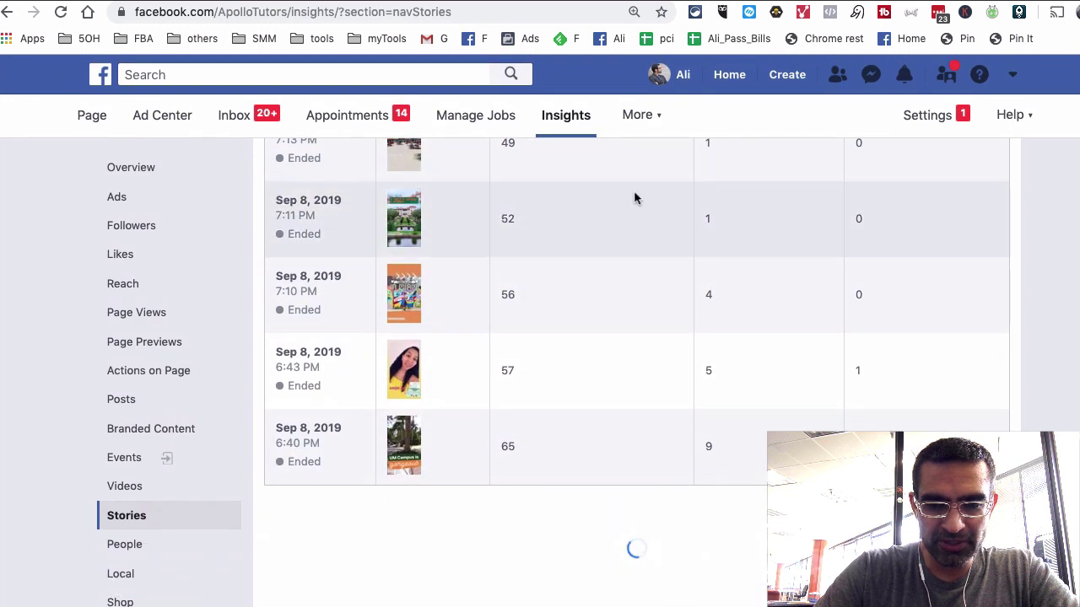
pyautogui.scroll(-5, 635, 198)
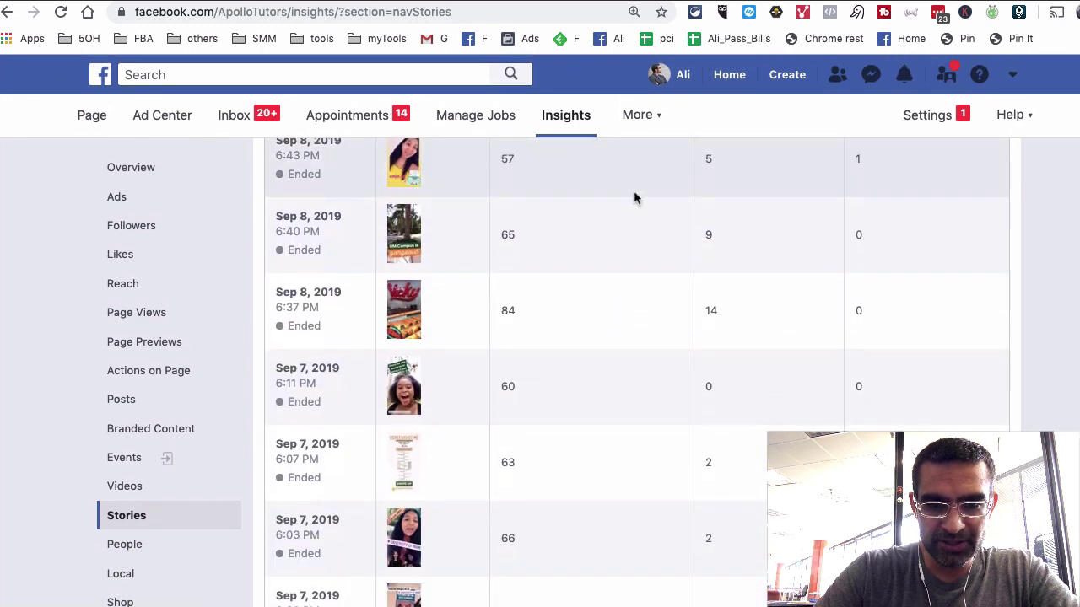
pyautogui.scroll(-4, 635, 198)
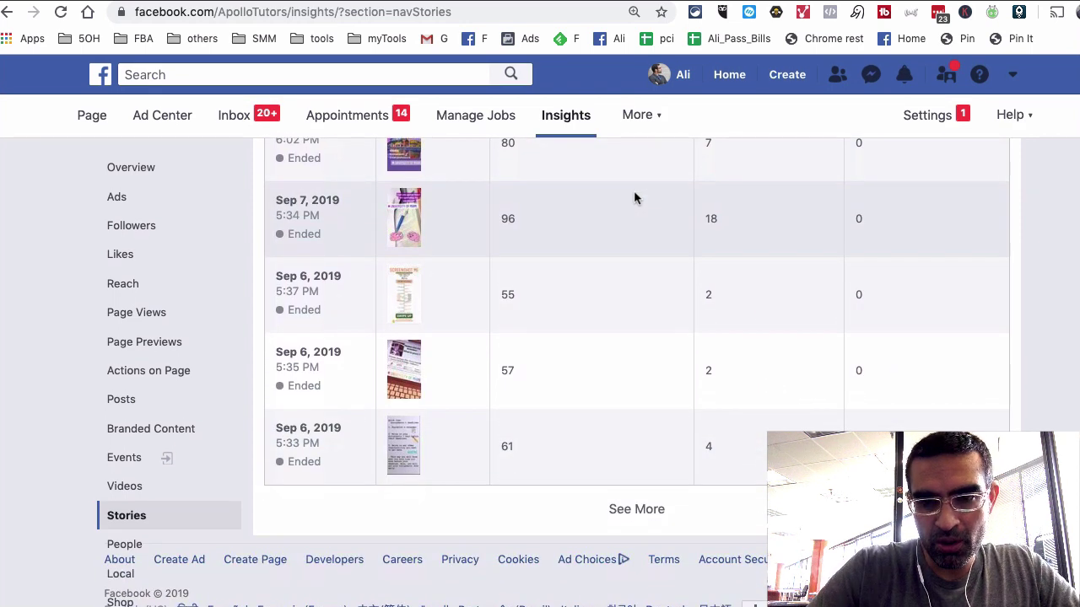
pyautogui.scroll(3, 635, 197)
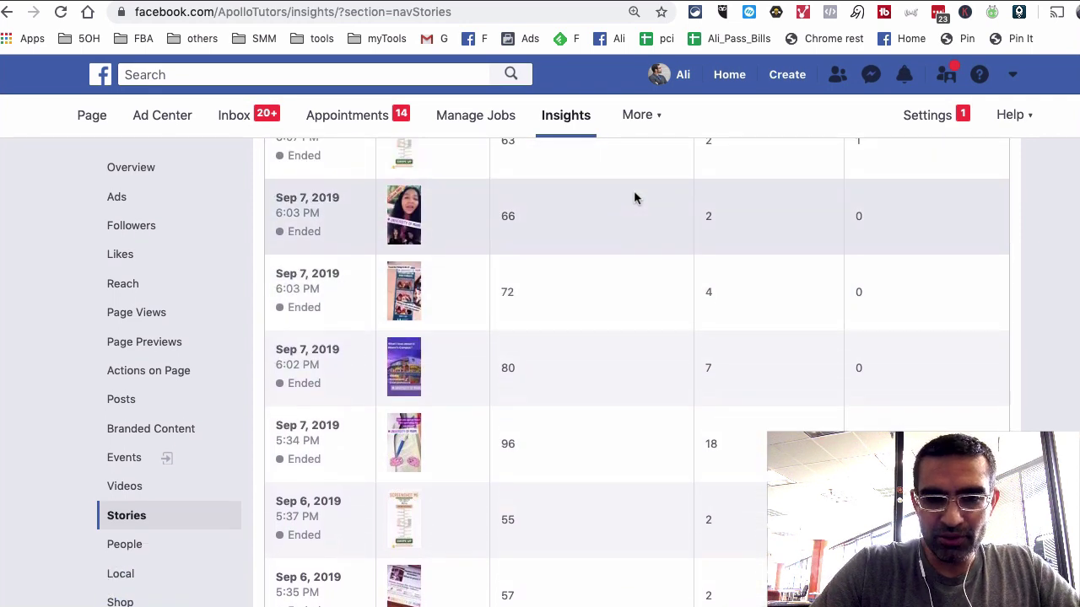
pyautogui.scroll(-3, 635, 197)
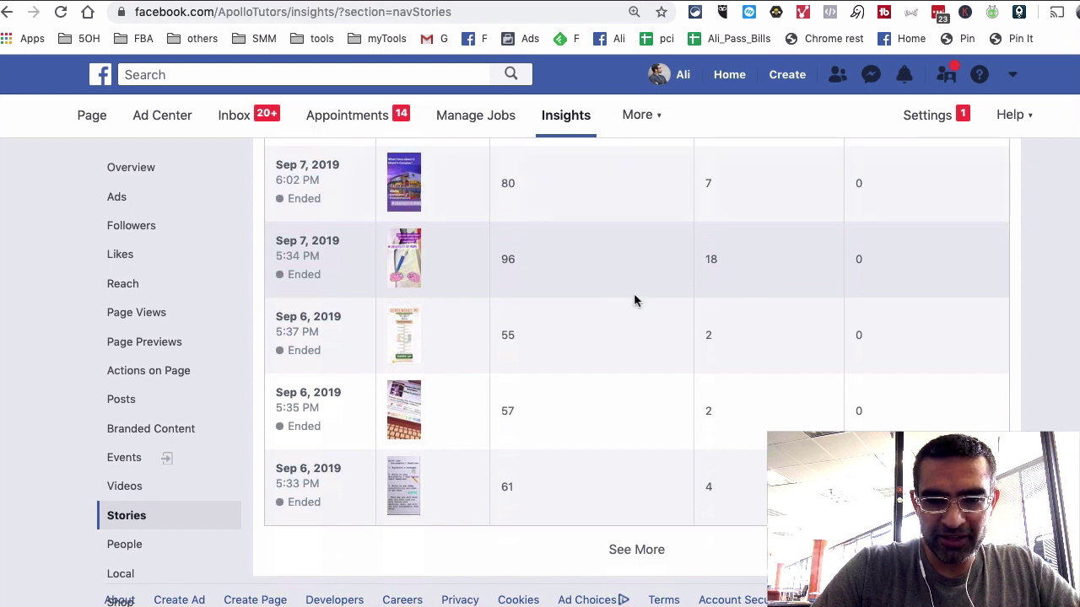
pyautogui.scroll(-1, 617, 335)
pyautogui.scroll(2, 450, 275)
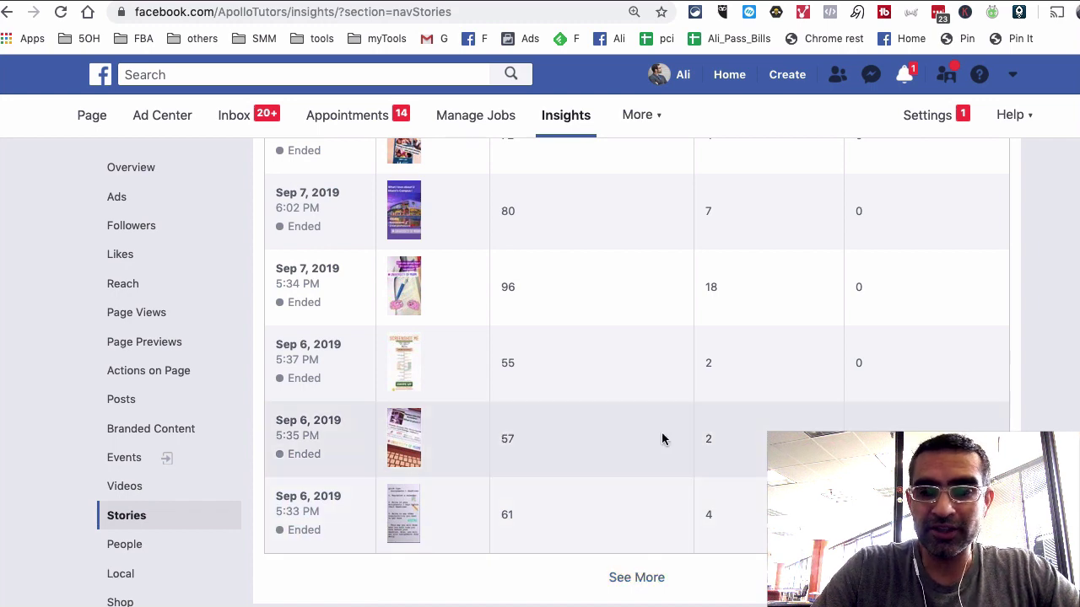
pyautogui.scroll(10, 663, 380)
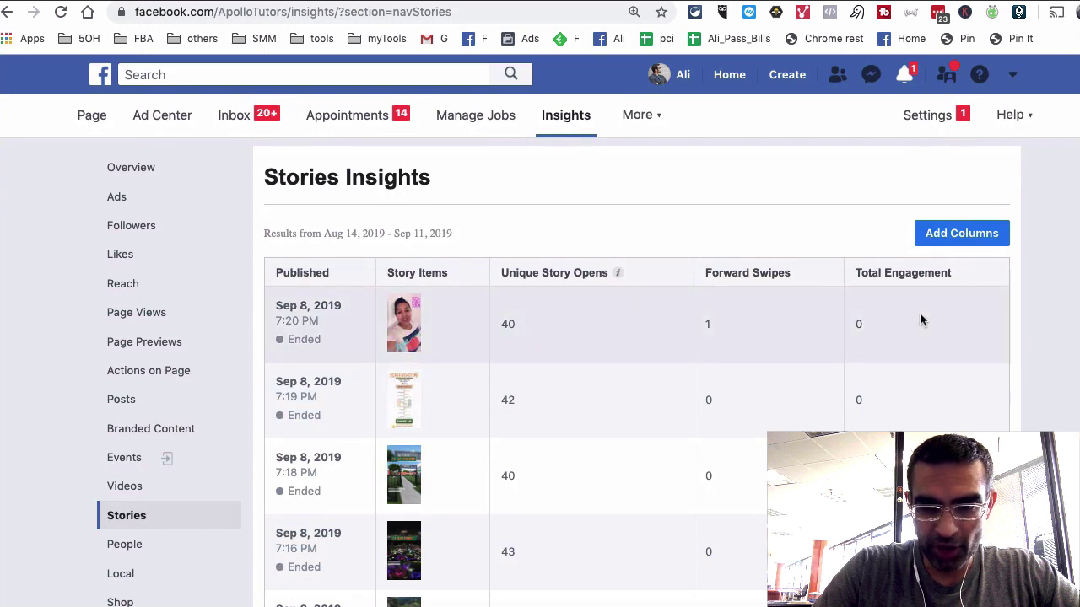
# Add the Forward Taps, Backward Taps, Page Visits and Sticker Interactions columns to the stories table
pyautogui.click(959, 233)
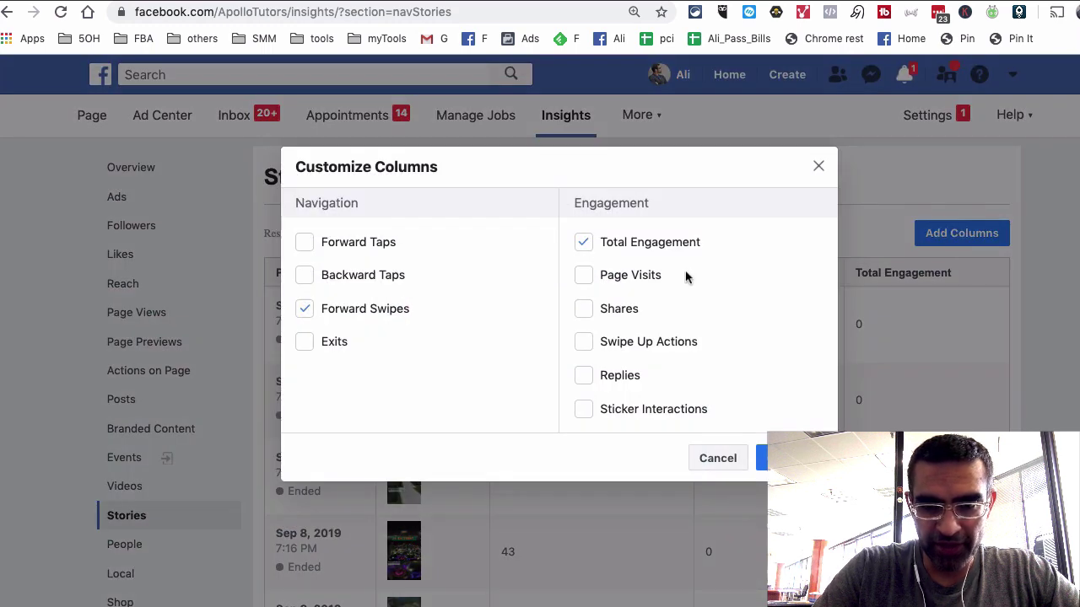
pyautogui.click(384, 247)
pyautogui.click(372, 276)
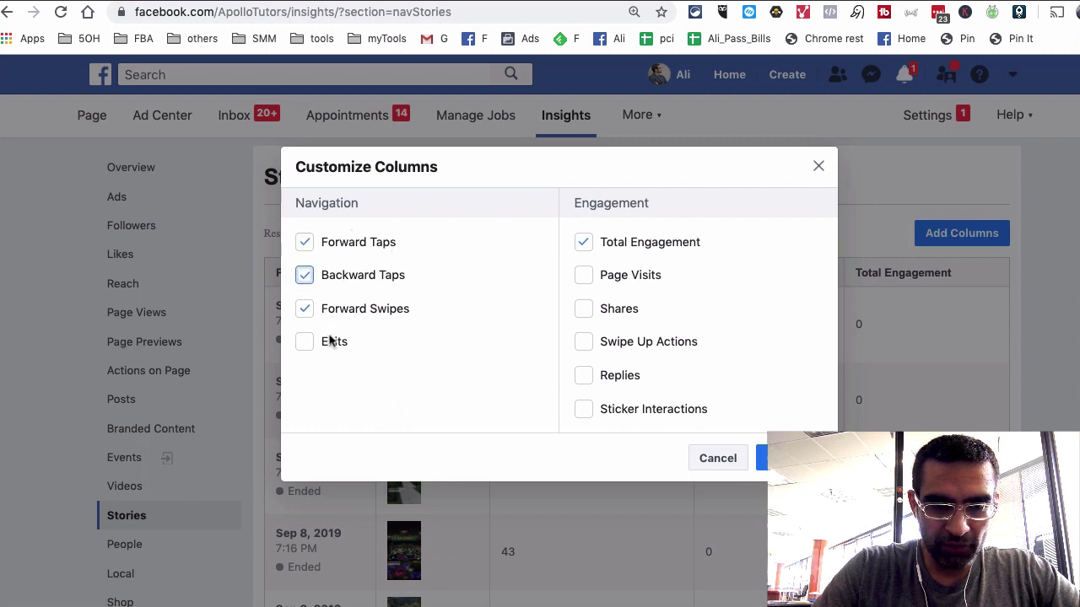
pyautogui.click(635, 280)
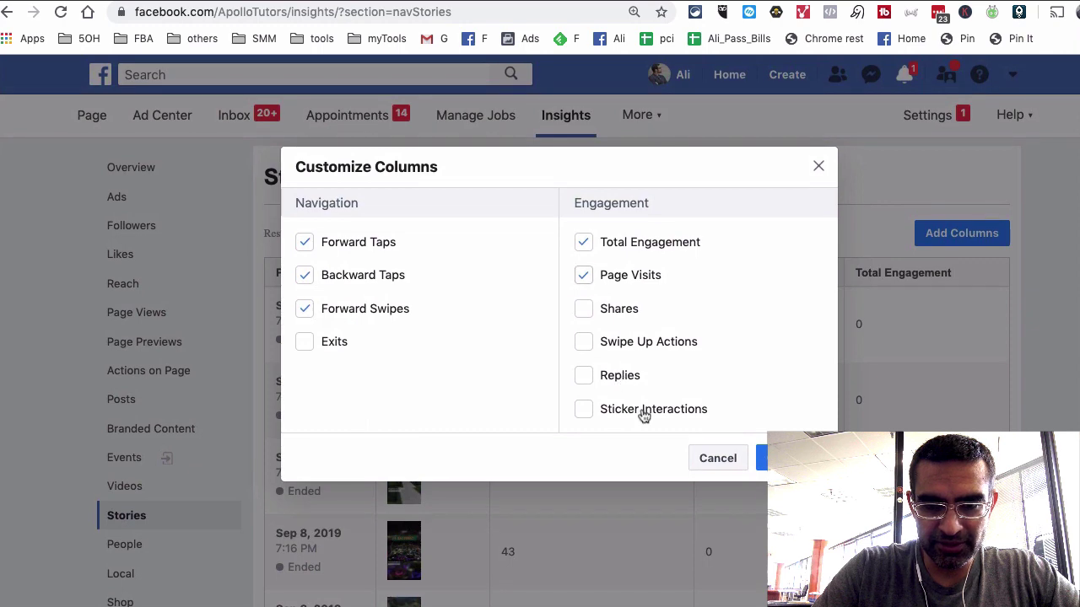
pyautogui.click(644, 415)
pyautogui.click(761, 458)
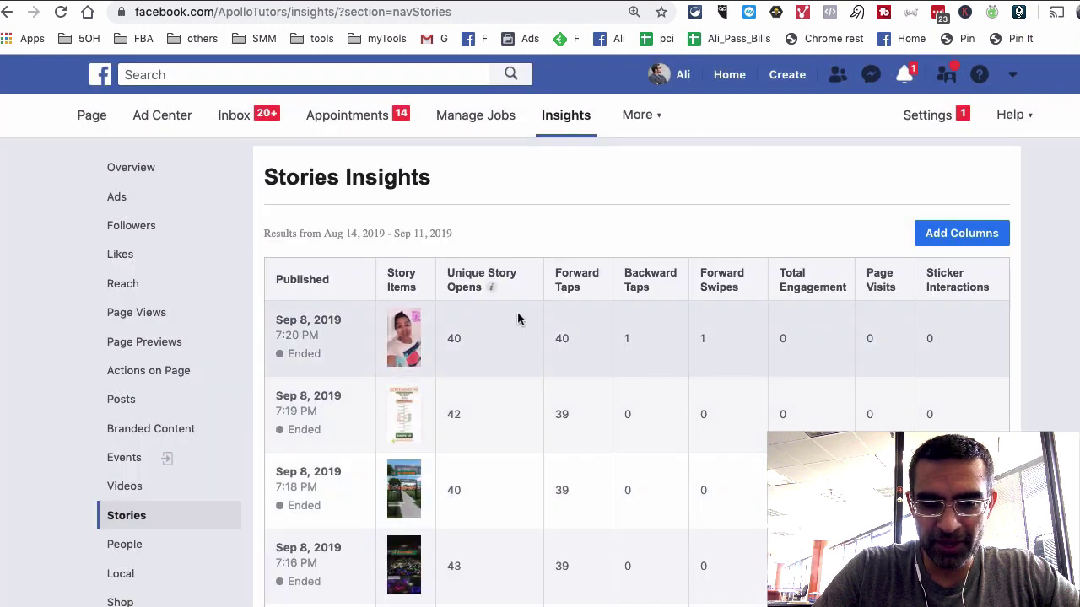
# Load further stories and review their figures across the expanded set of columns
pyautogui.scroll(-5, 759, 374)
pyautogui.scroll(-10, 758, 374)
pyautogui.click(658, 506)
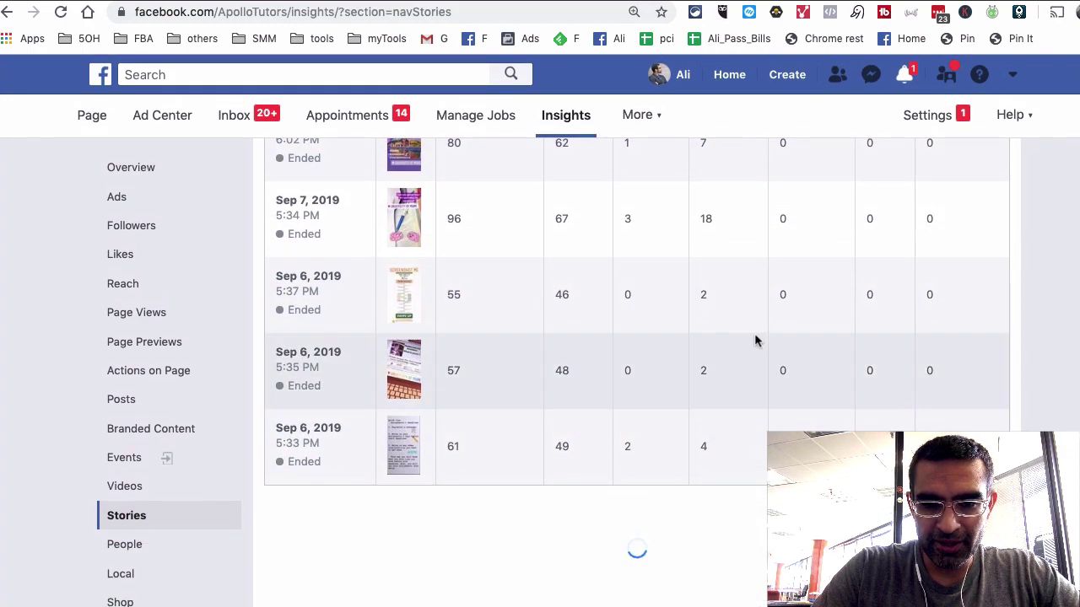
pyautogui.scroll(15, 818, 289)
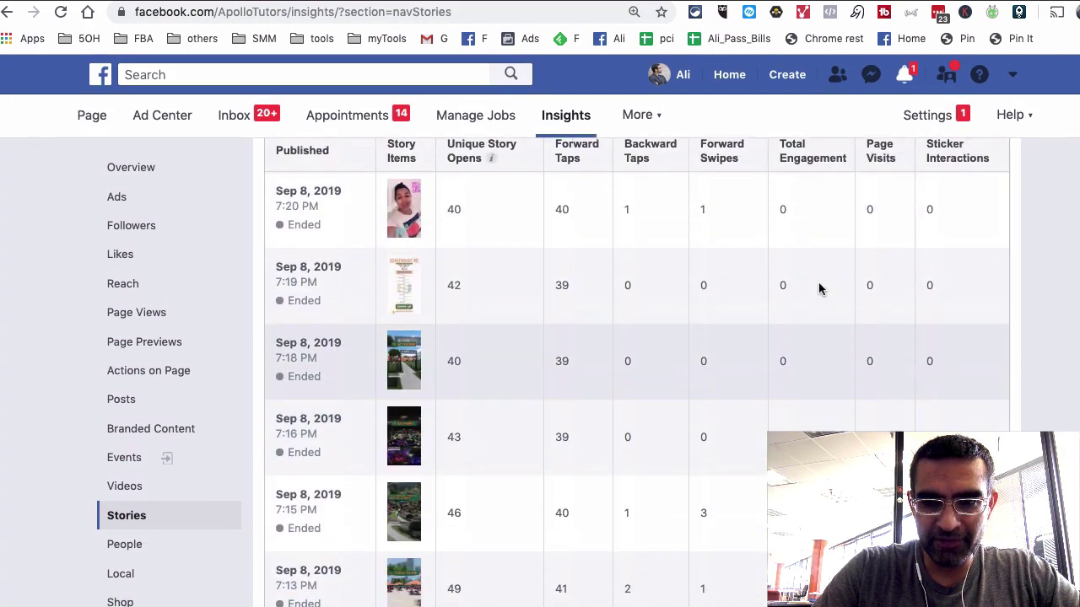
# Remove the Forward Taps, Backward Taps, Page Visits and Sticker Interactions columns from the stories table
pyautogui.scroll(3, 818, 290)
pyautogui.click(961, 233)
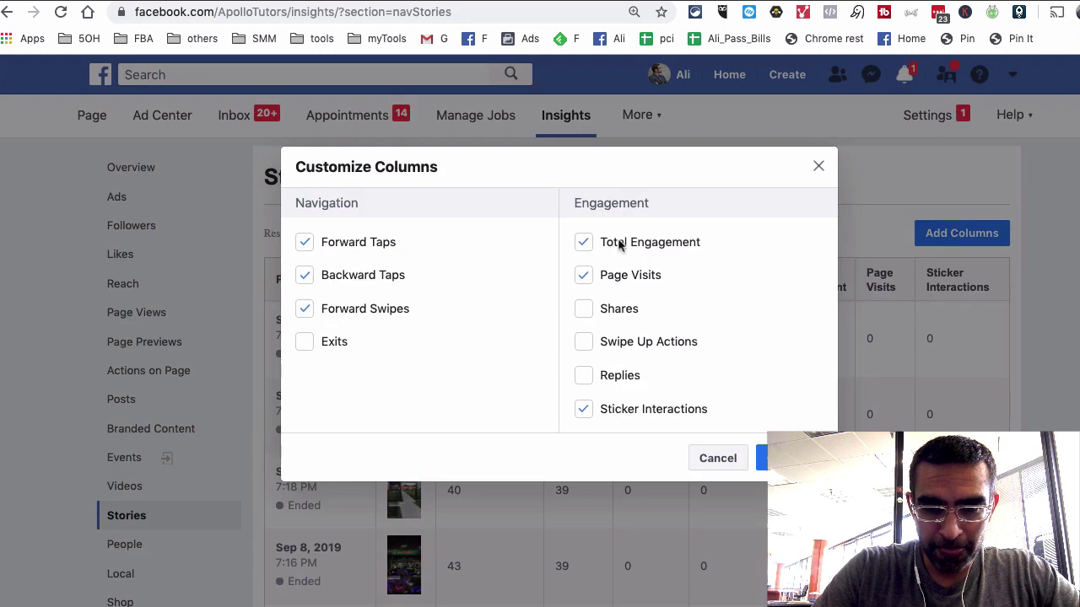
pyautogui.click(355, 281)
pyautogui.click(356, 246)
pyautogui.click(609, 279)
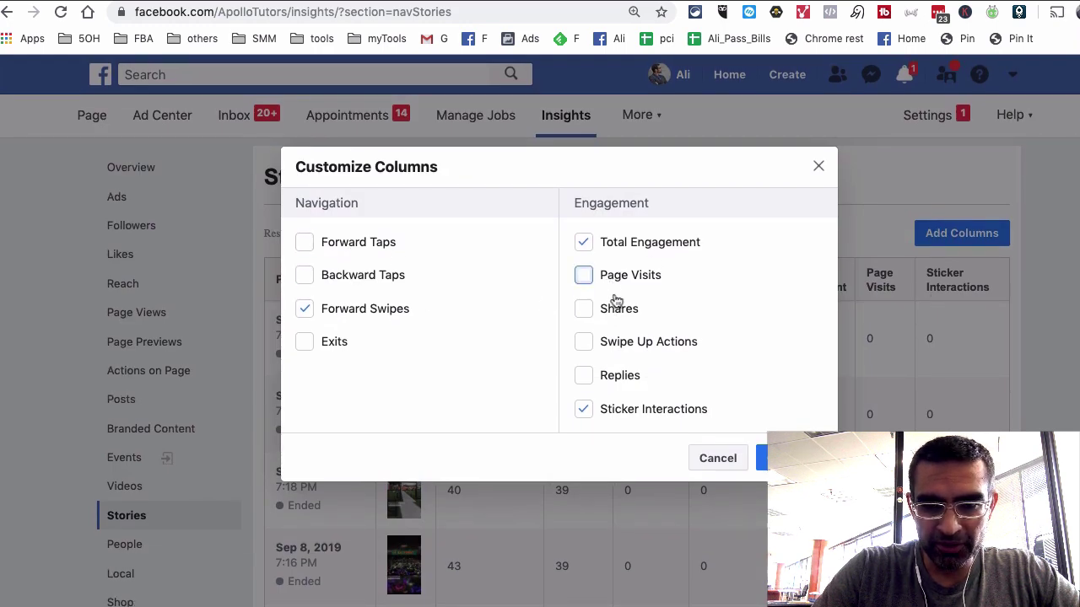
pyautogui.click(621, 413)
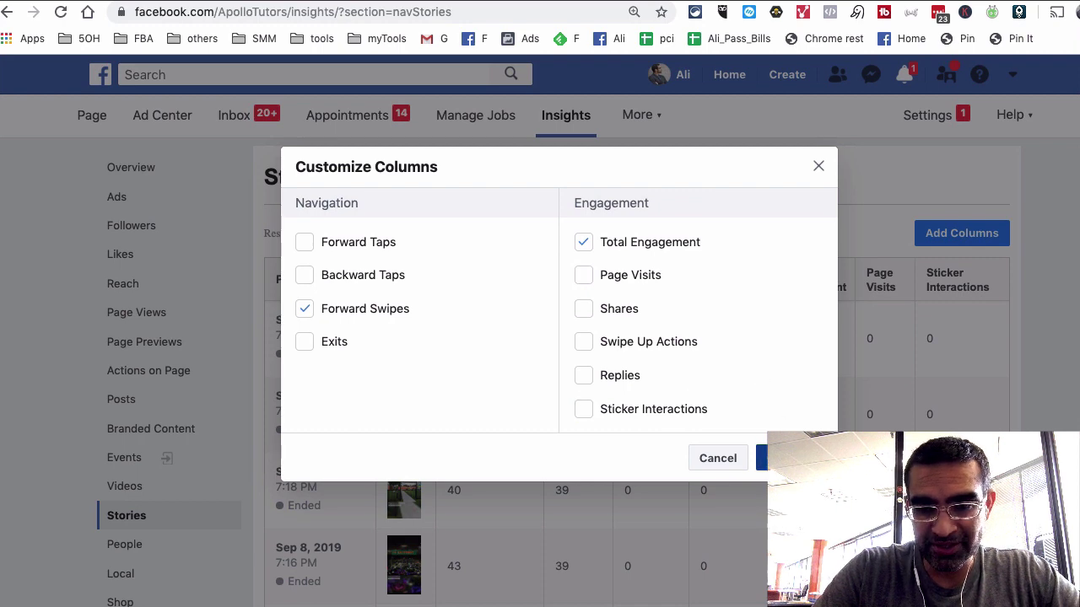
pyautogui.click(762, 458)
pyautogui.scroll(-5, 796, 383)
pyautogui.scroll(2, 795, 382)
pyautogui.scroll(3, 795, 382)
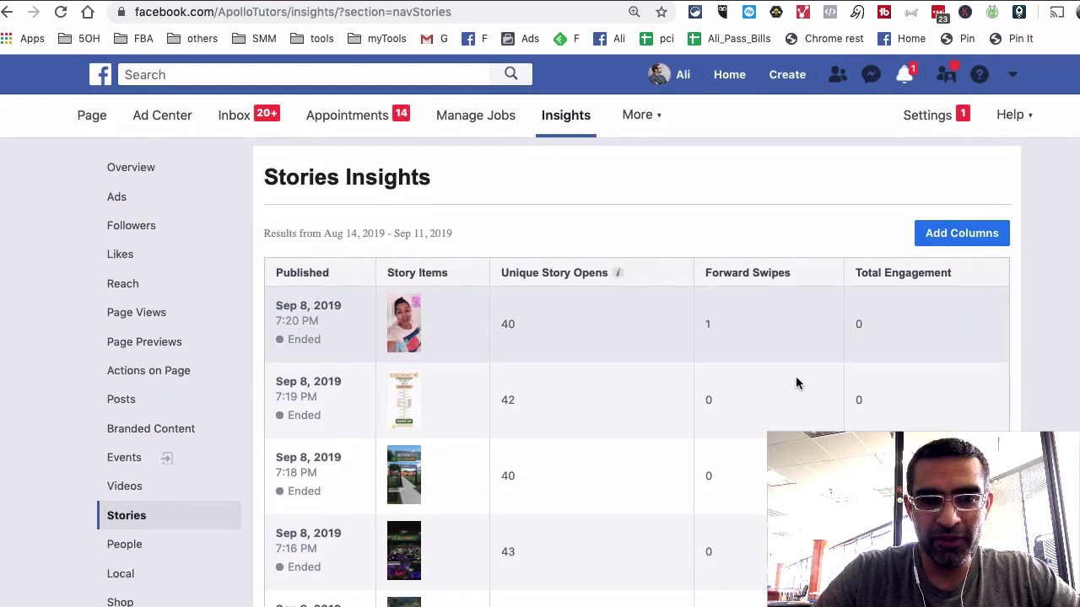